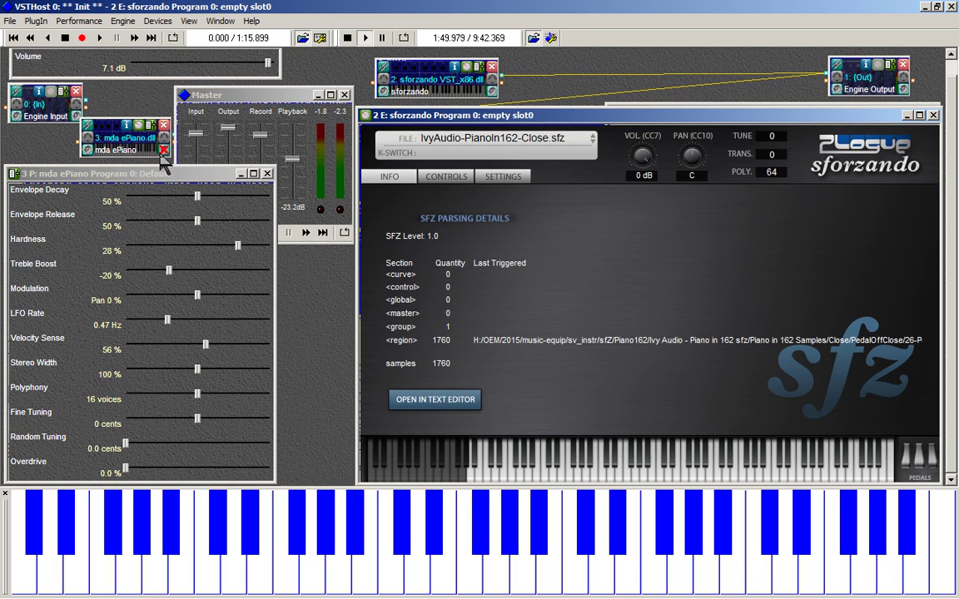
- Unmute mda ePiano, mute sforzando, and bring the ePiano editor to the front
click(164, 153)
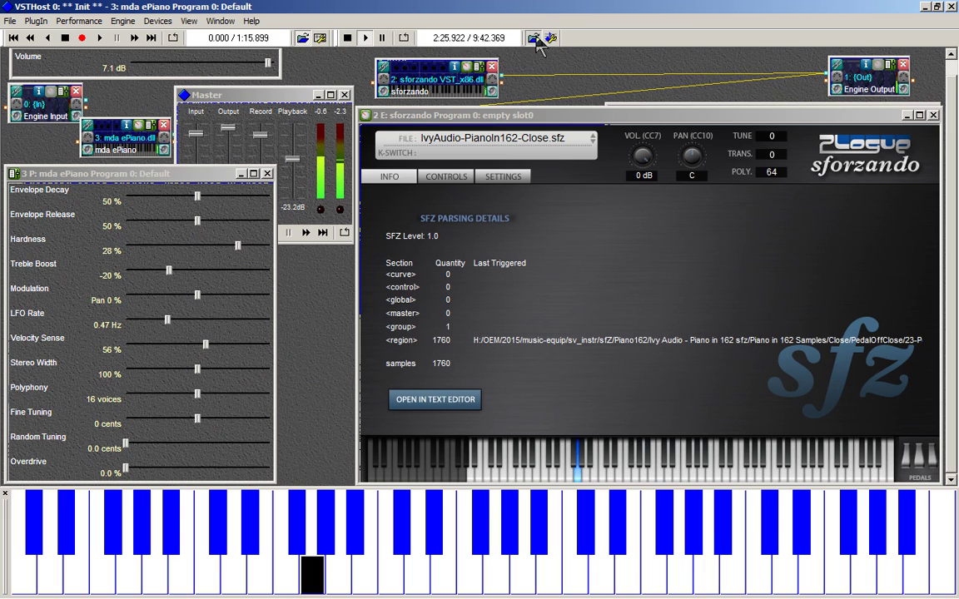
click(446, 88)
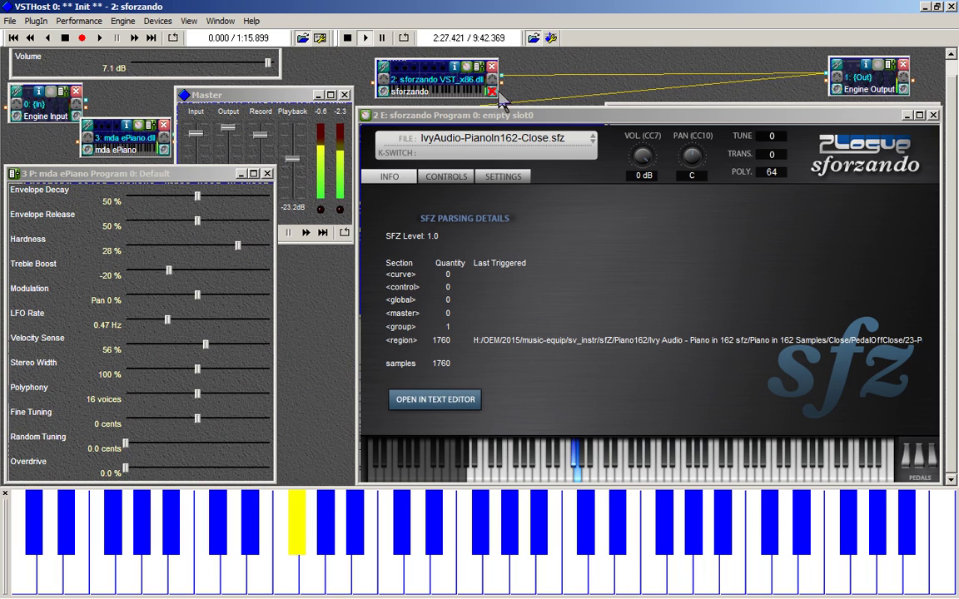
click(633, 106)
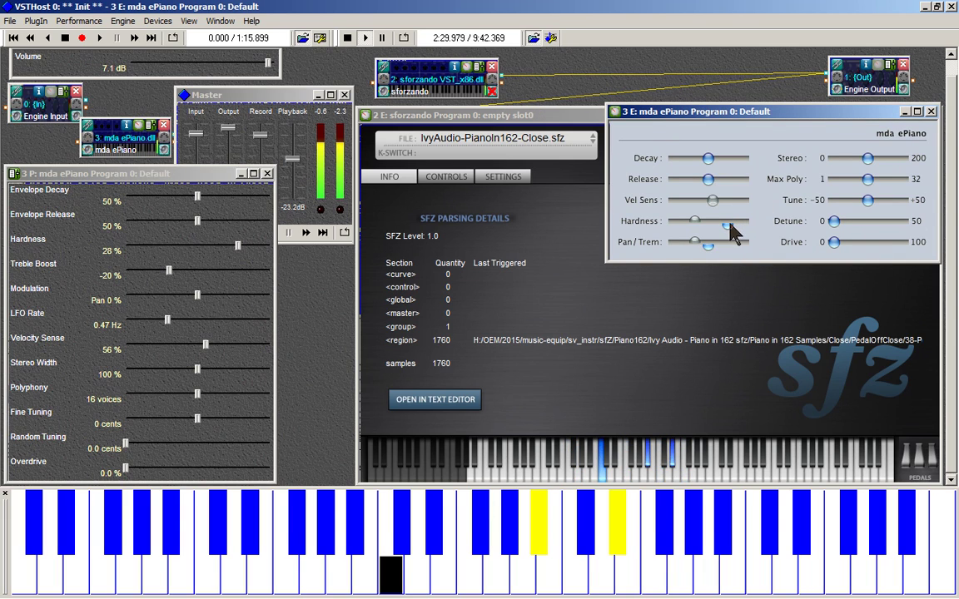
- Try several Hardness and Treble Boost settings on mda ePiano, ending with Hardness at -14% and Treble Boost at 15%
drag(732, 221, 709, 221)
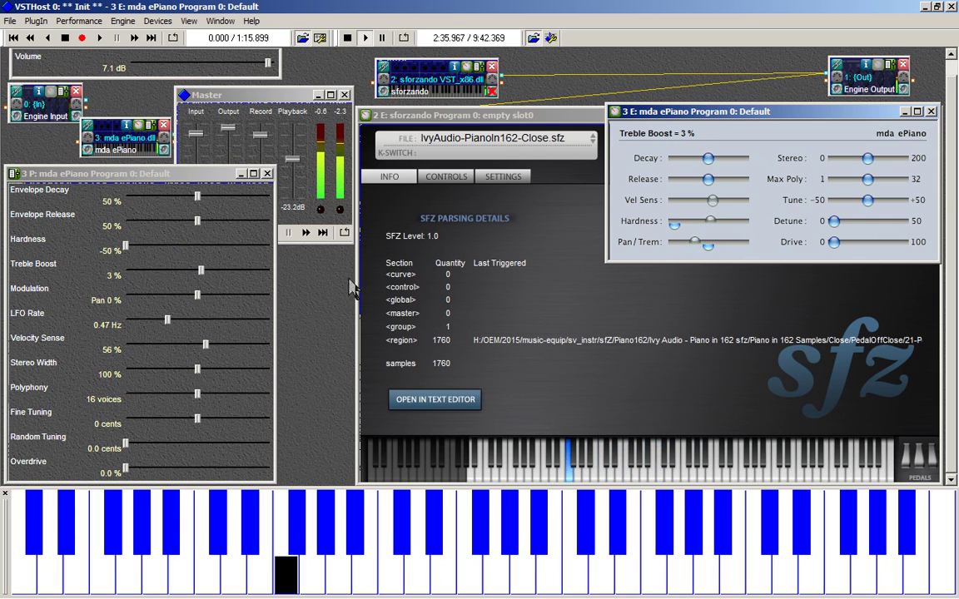
drag(201, 270, 266, 249)
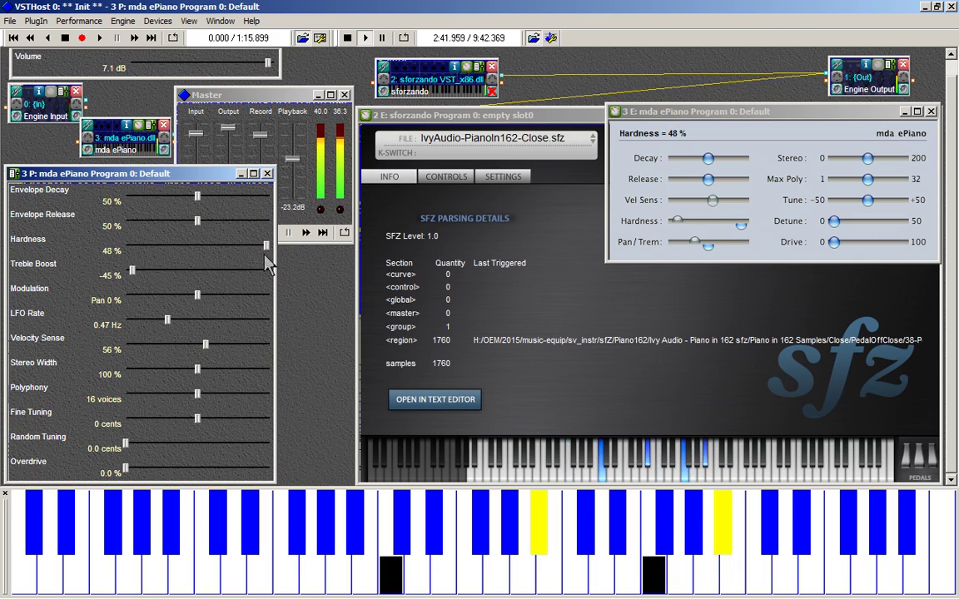
mouse_move(131, 271)
mouse_down()
mouse_move(123, 272)
mouse_move(151, 271)
mouse_up()
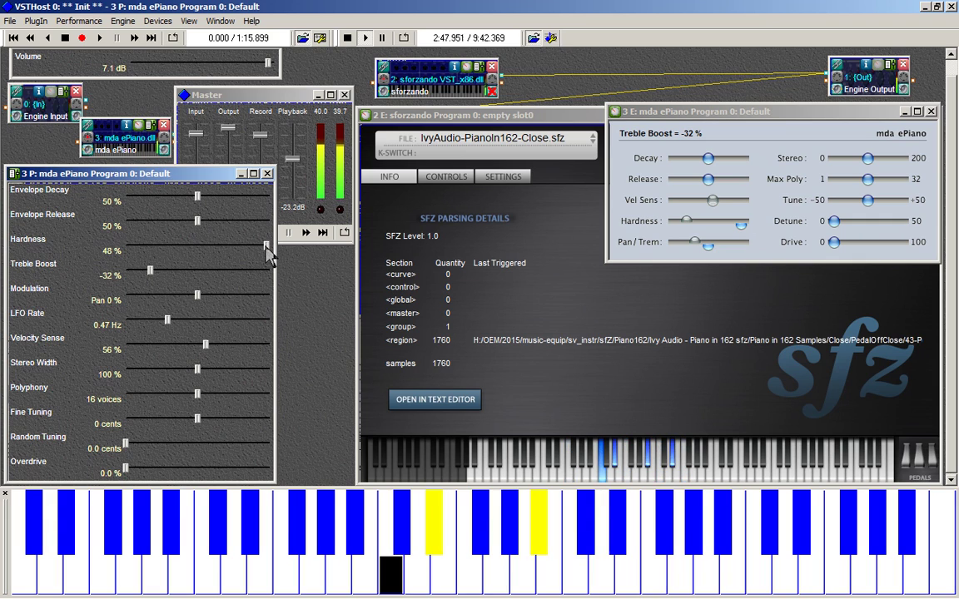
drag(266, 250, 248, 249)
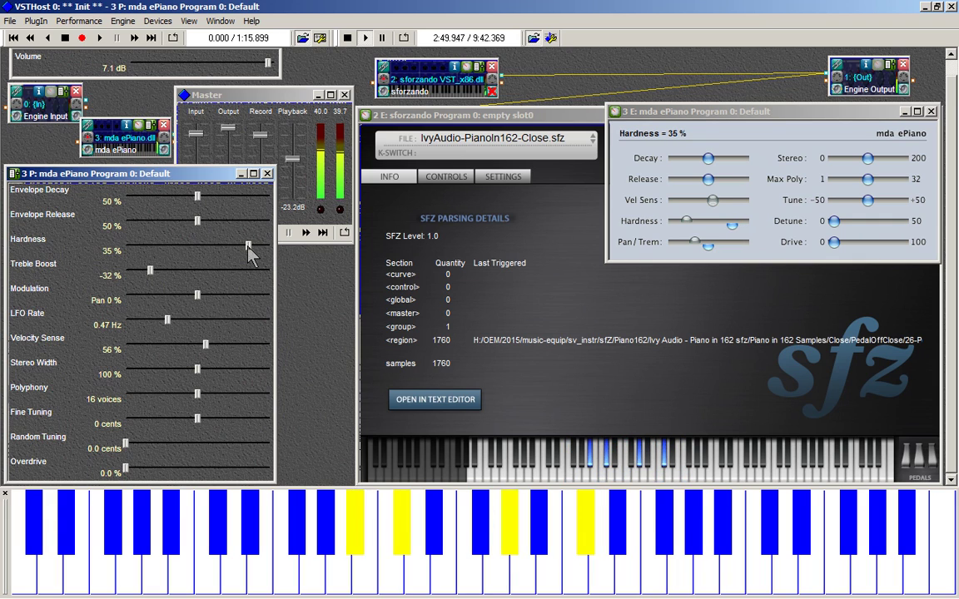
drag(248, 249, 178, 251)
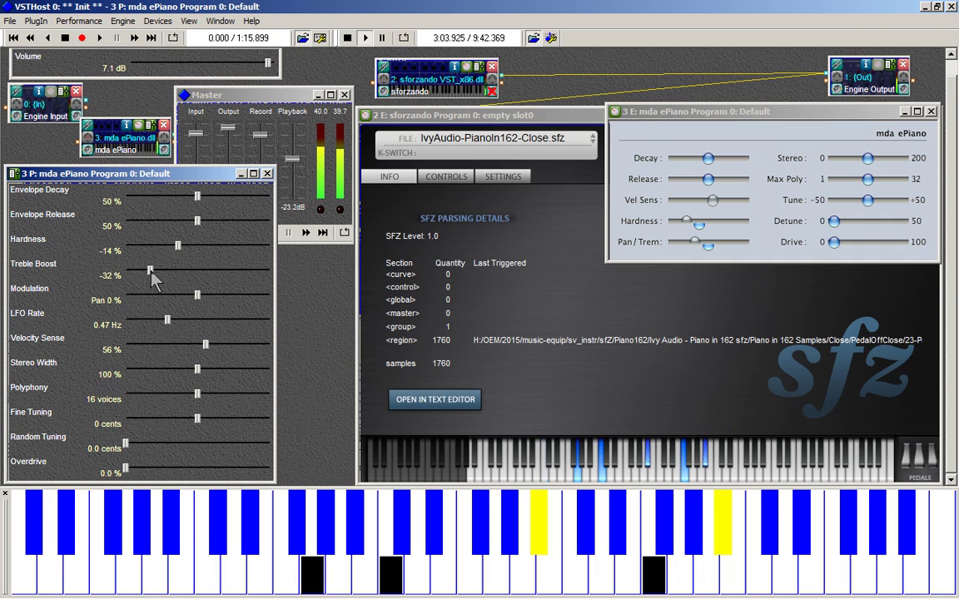
drag(150, 272, 218, 273)
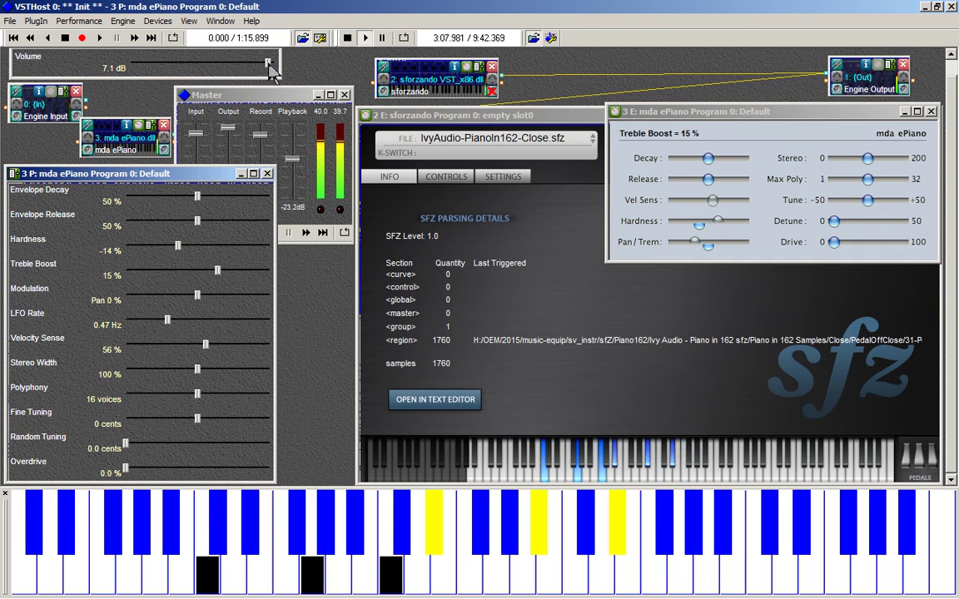
- Lower the engine output volume to 0.2 dB and set the ePiano's Overdrive to 22.0%
drag(268, 65, 257, 66)
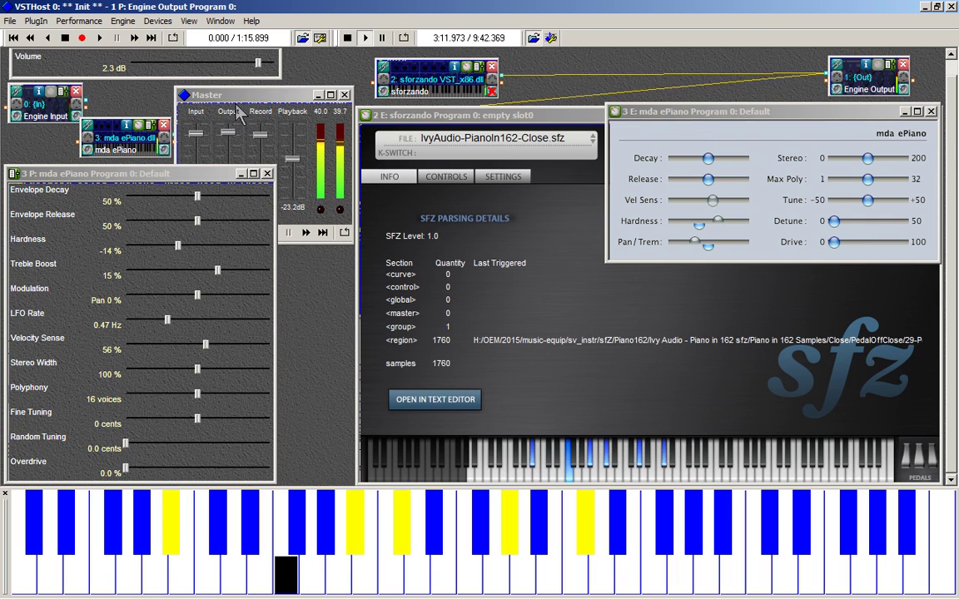
drag(258, 64, 253, 66)
drag(834, 242, 849, 243)
- Set the ePiano's Treble Boost to -40%, Overdrive to 57.1%, Hardness to 7% and LFO Rate to 0.07 Hz
click(220, 277)
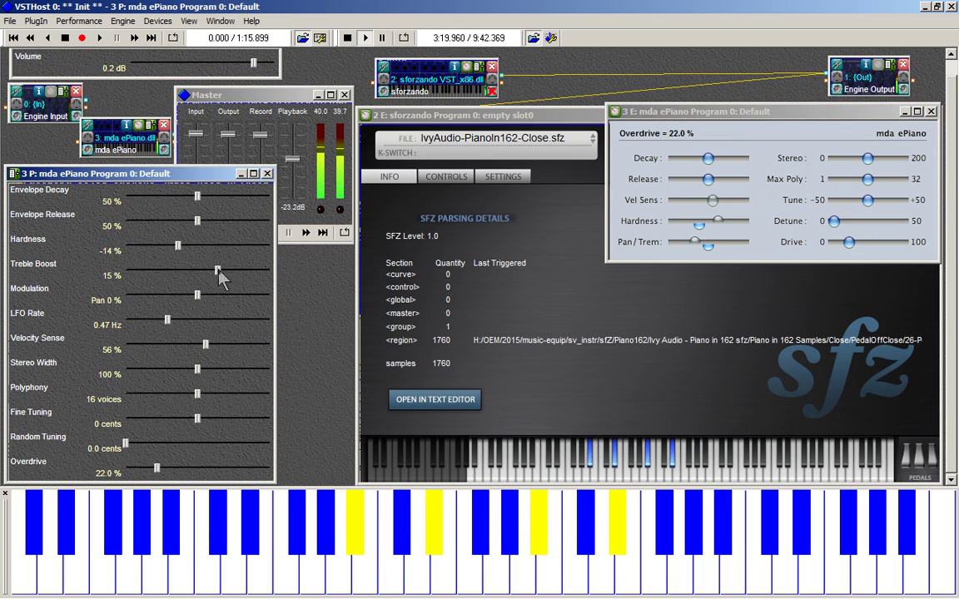
drag(218, 271, 145, 274)
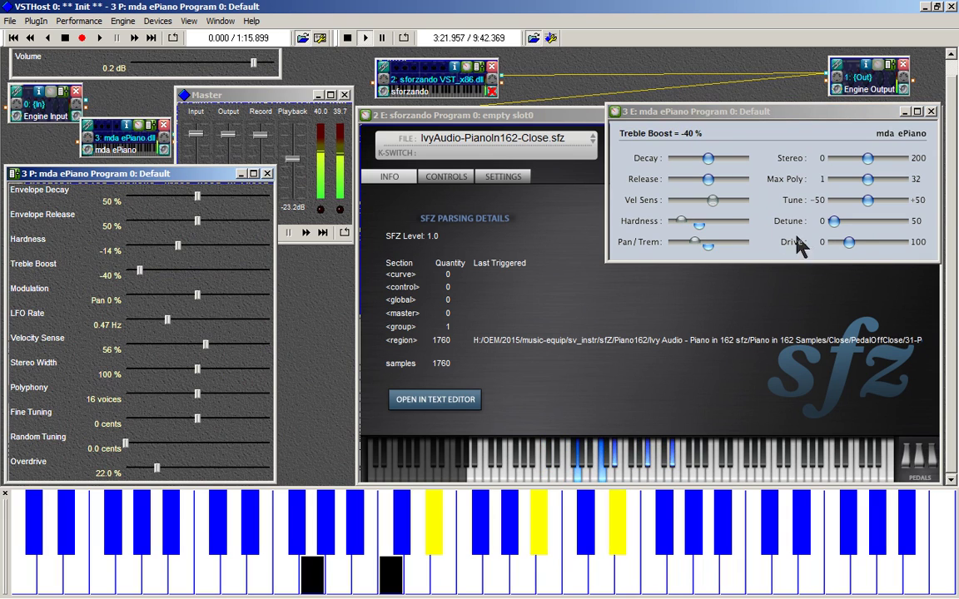
drag(849, 241, 865, 241)
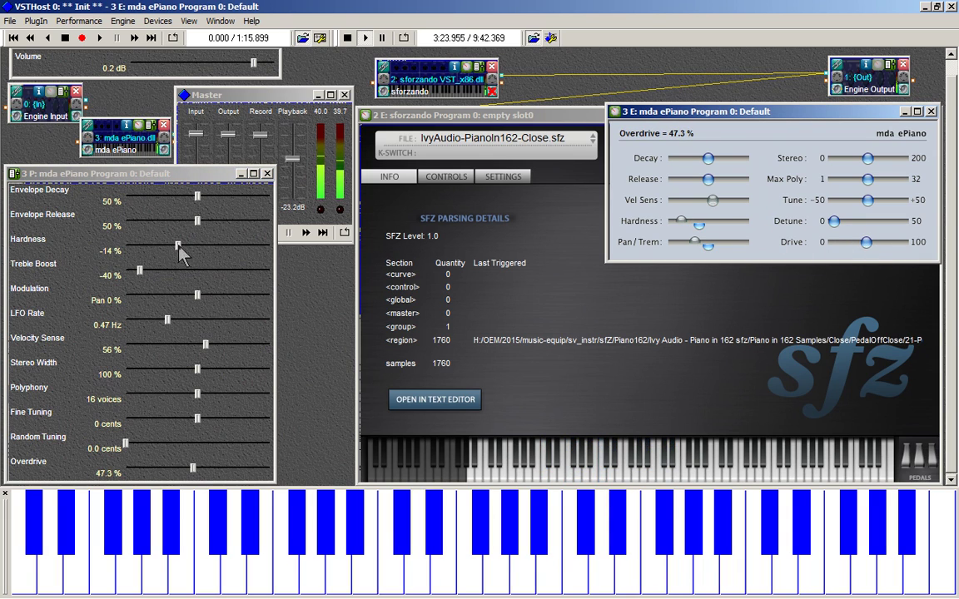
drag(178, 247, 139, 246)
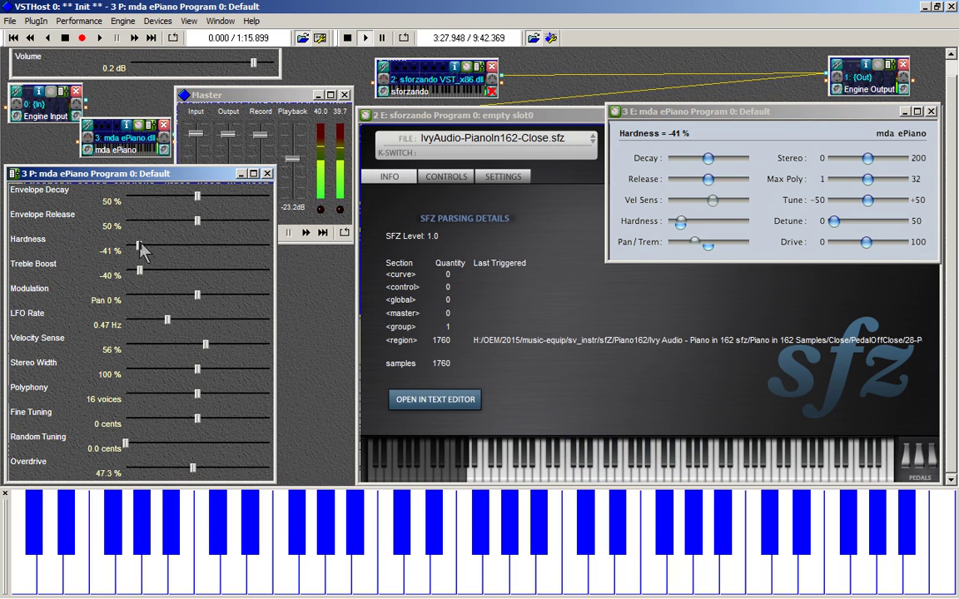
drag(138, 244, 264, 255)
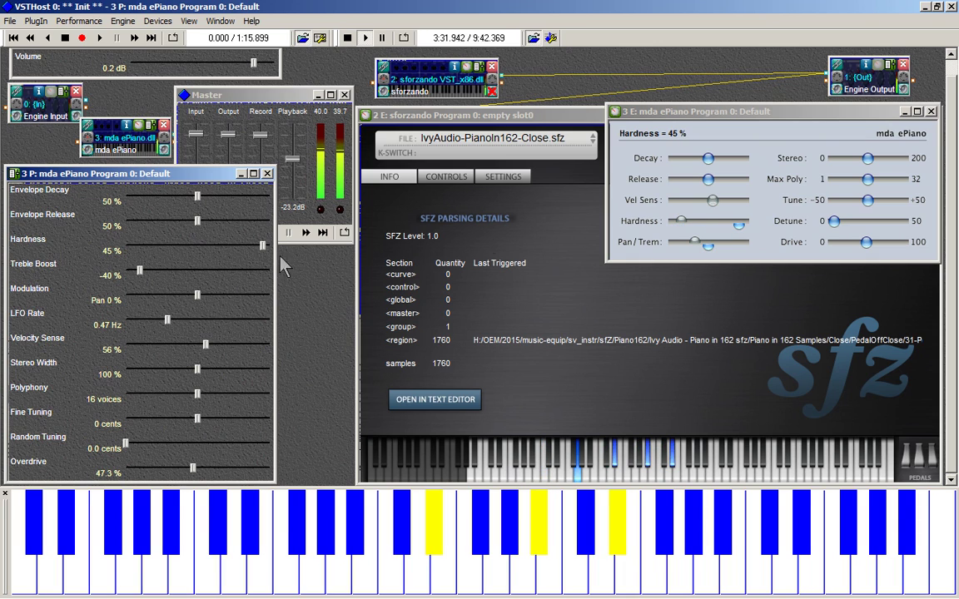
drag(868, 240, 874, 241)
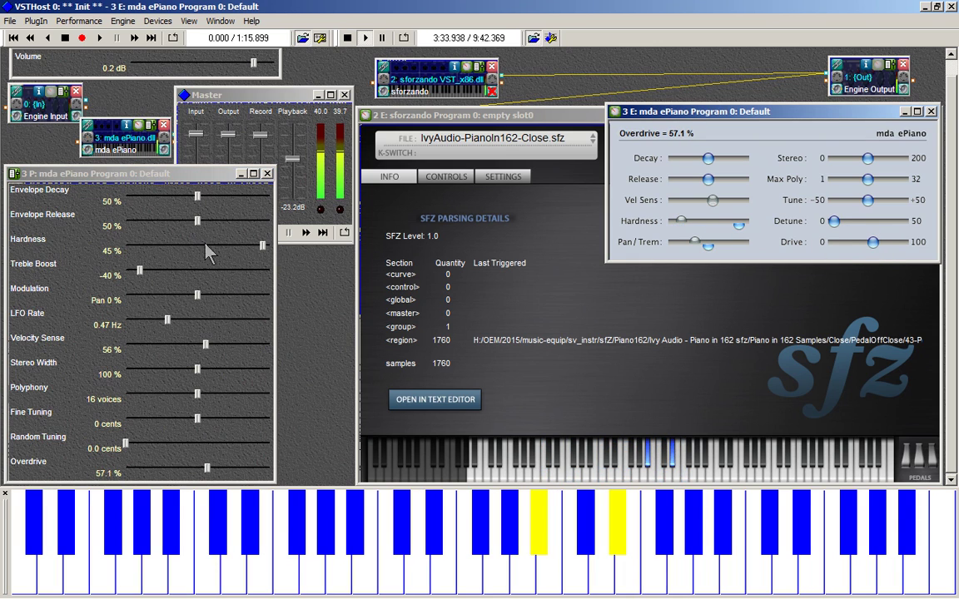
drag(264, 254, 208, 247)
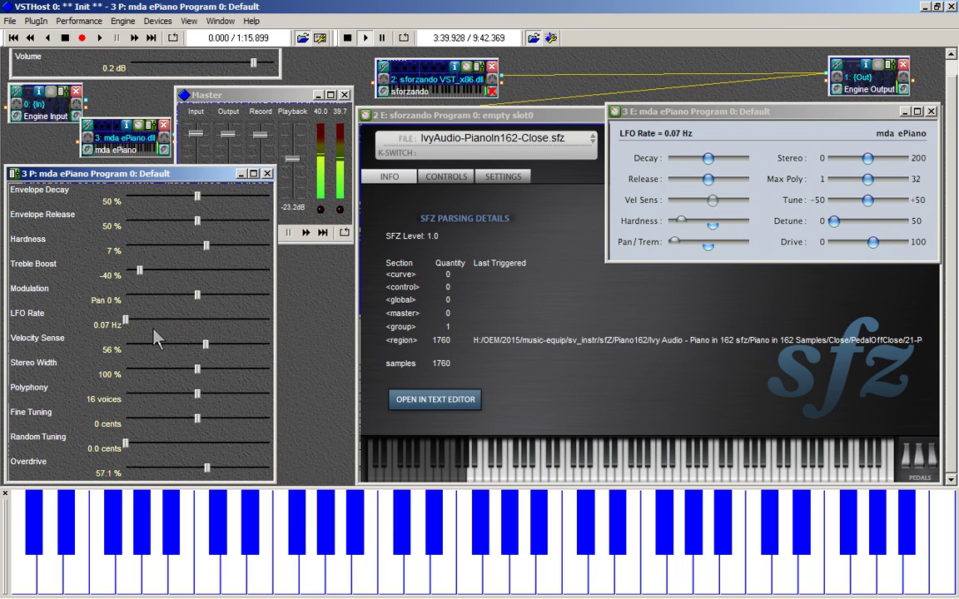
- Set the ePiano's Hardness to -14% and Treble Boost to 16%
drag(139, 272, 235, 279)
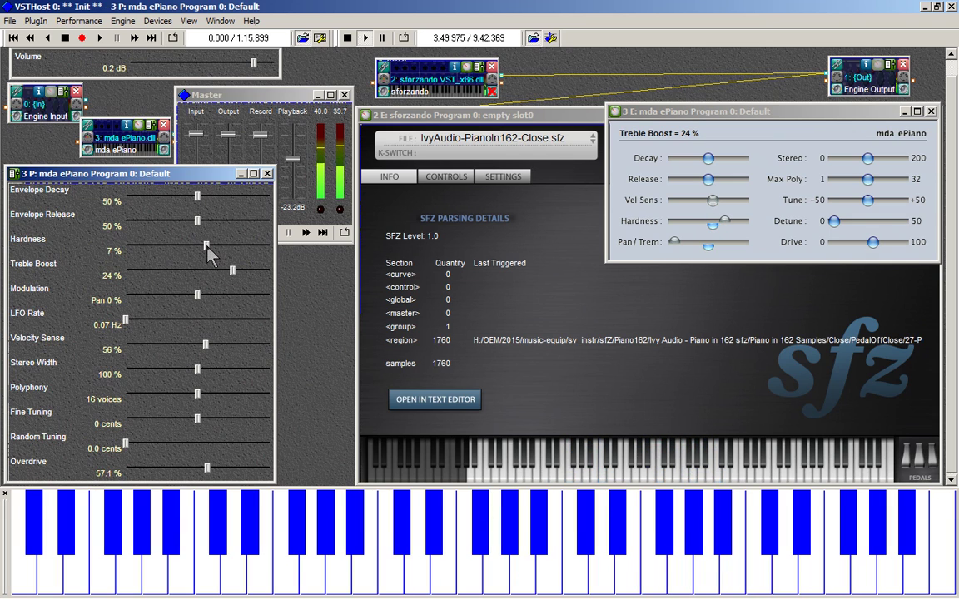
drag(207, 247, 178, 248)
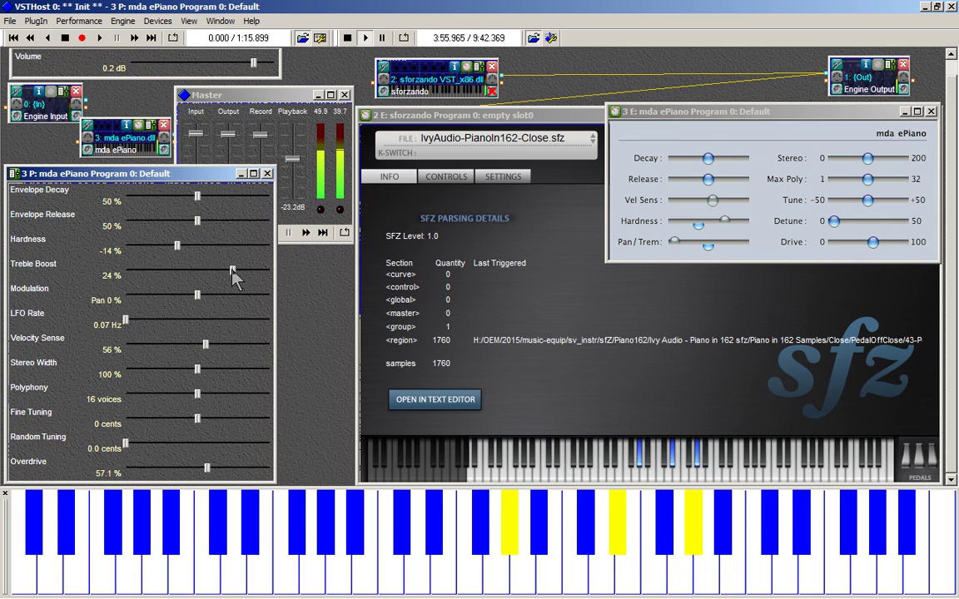
drag(232, 269, 219, 270)
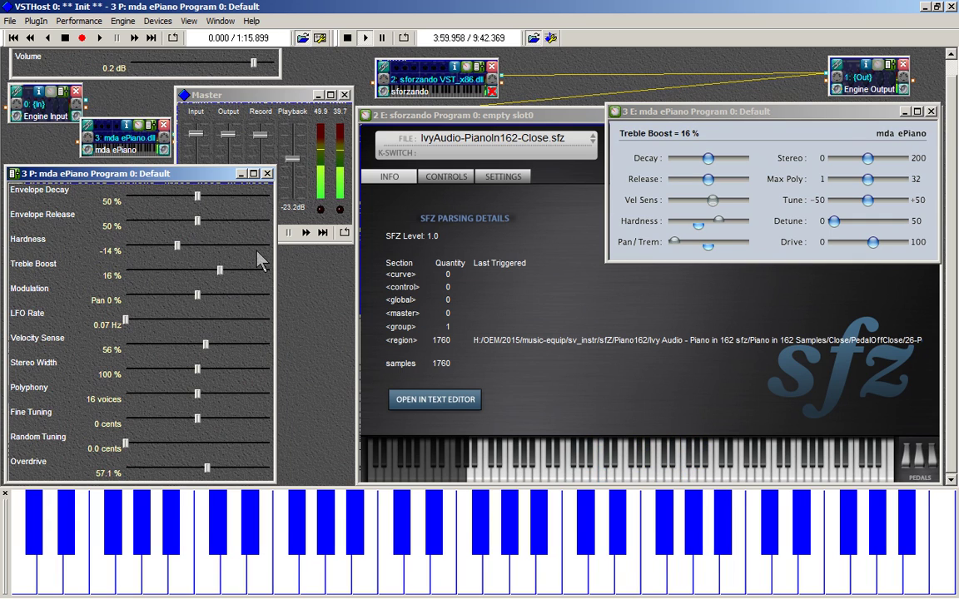
- Unmute sforzando, mute mda ePiano, and raise the engine output volume to 10.0 dB
click(493, 79)
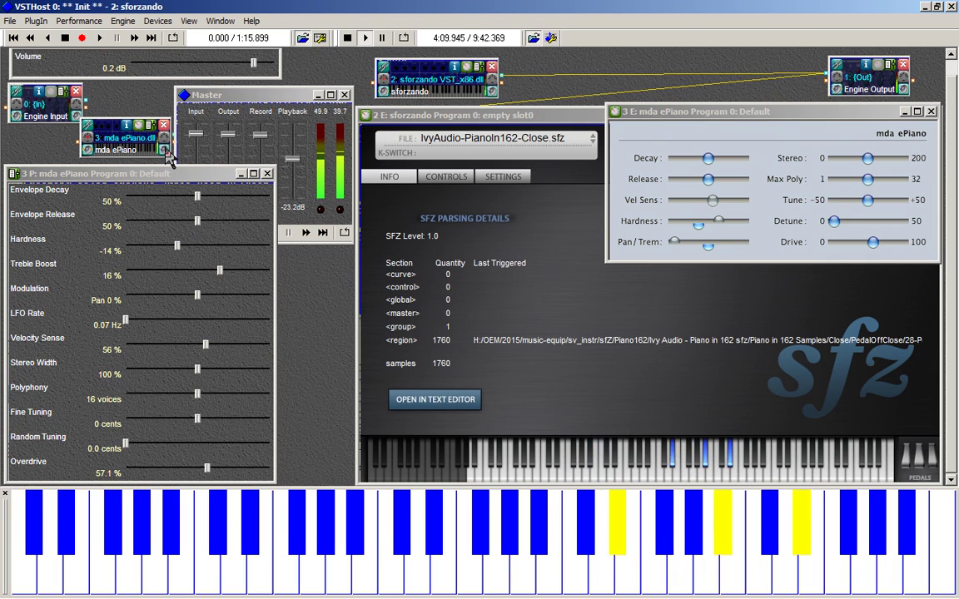
click(166, 155)
drag(253, 64, 267, 64)
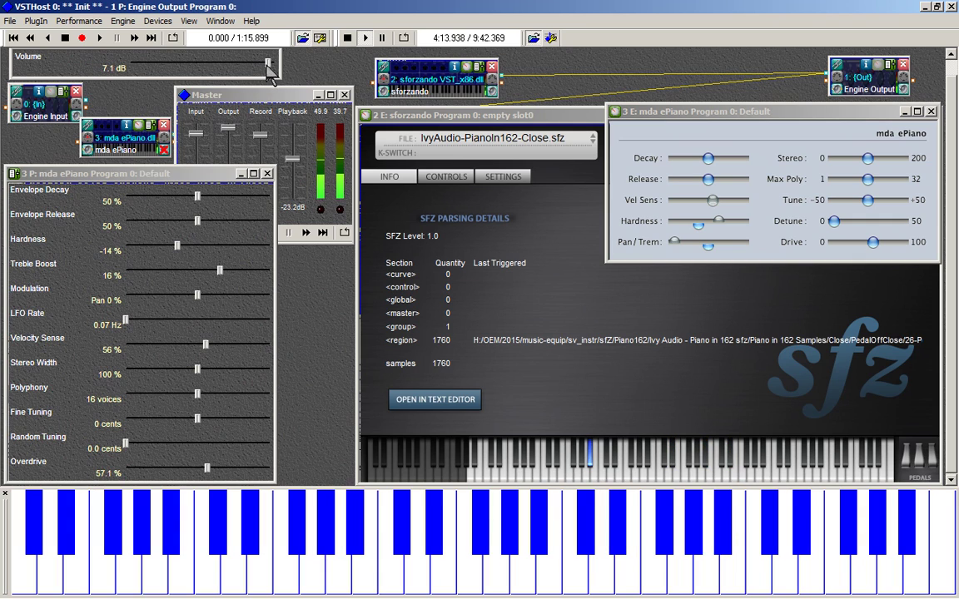
drag(267, 64, 273, 67)
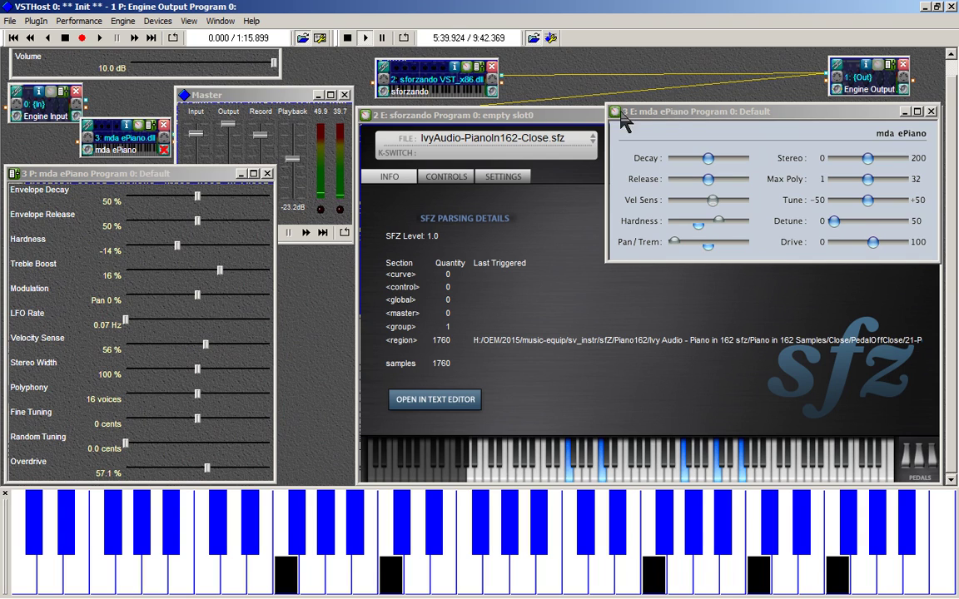
- Bring the sforzando editor to the front and play a black key near the middle of the on-screen keyboard three times
click(537, 114)
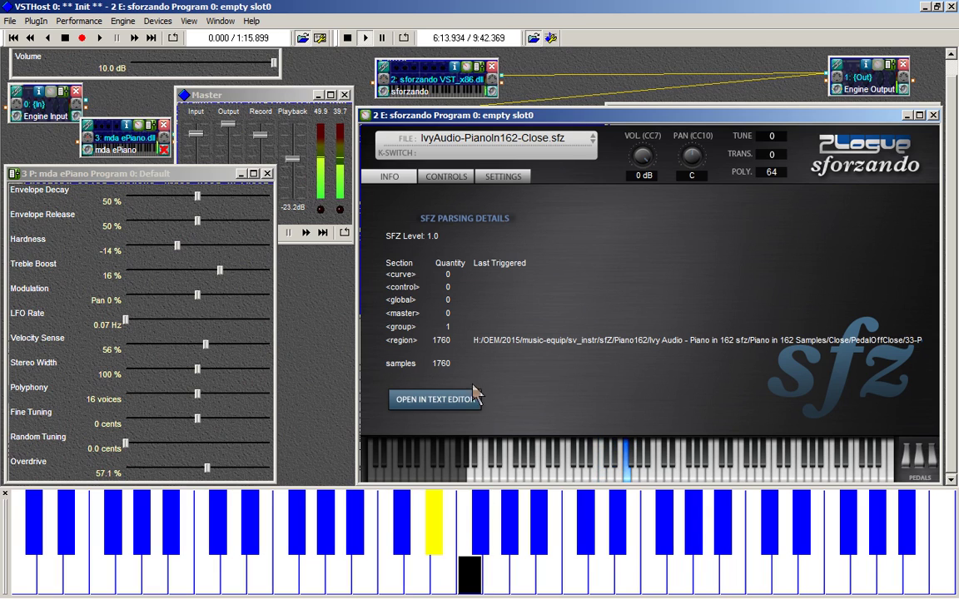
click(481, 523)
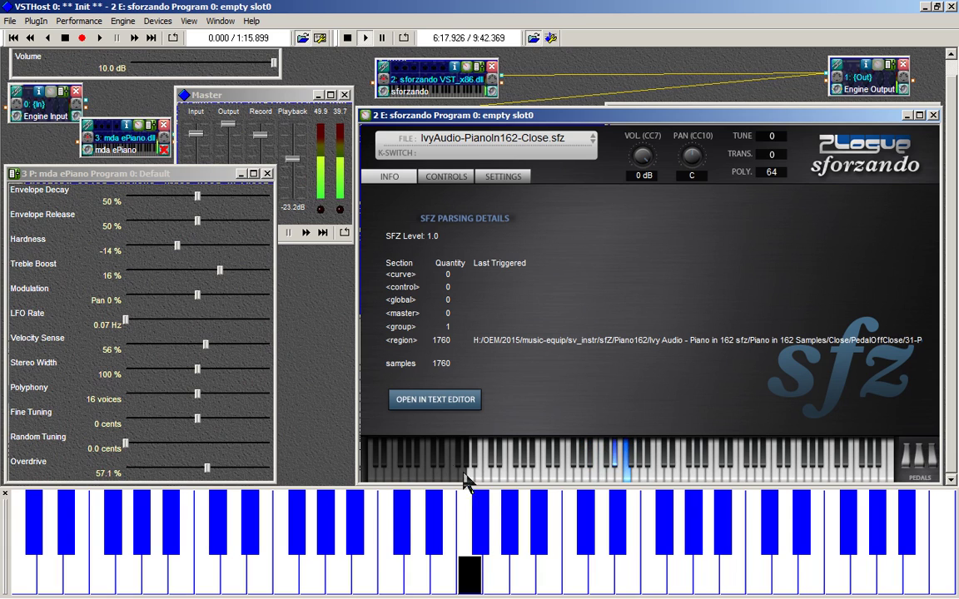
click(483, 520)
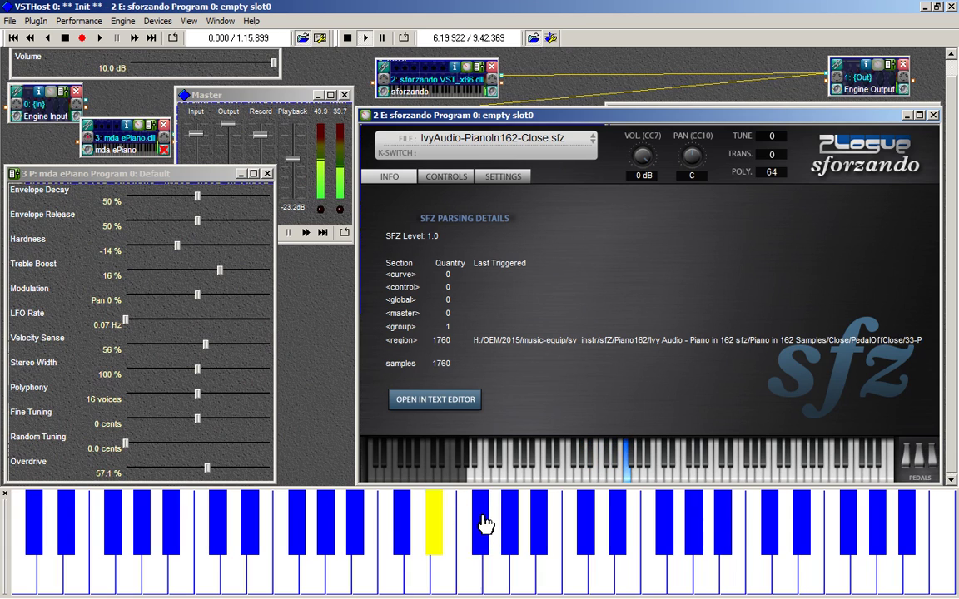
click(481, 515)
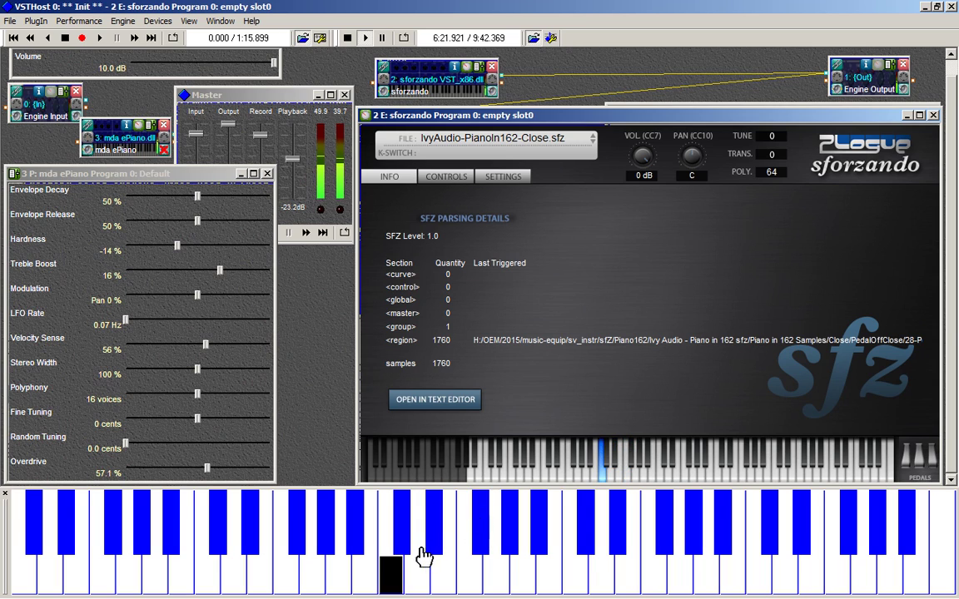